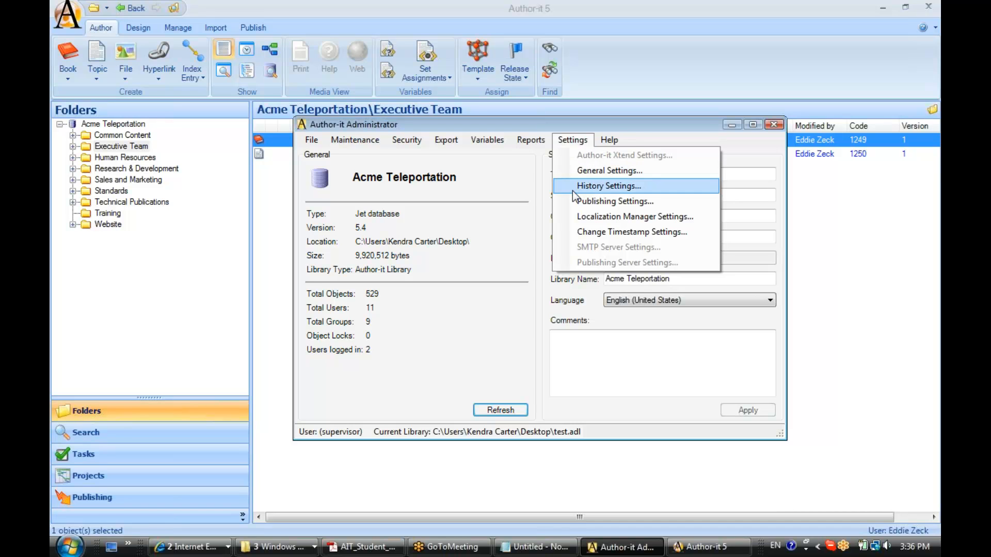
Review the save points in the library's History Settings and leave them without making changes
{"action": "left_click", "coordinate": [626, 186]}
{"action": "left_click_drag", "start_coordinate": [584, 189], "coordinate": [606, 187]}
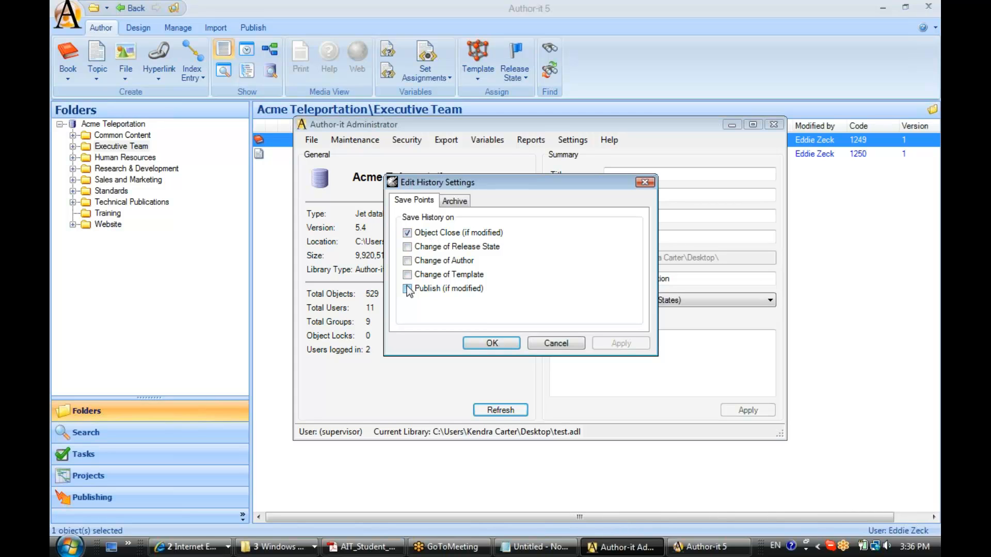
{"action": "left_click", "coordinate": [551, 345]}
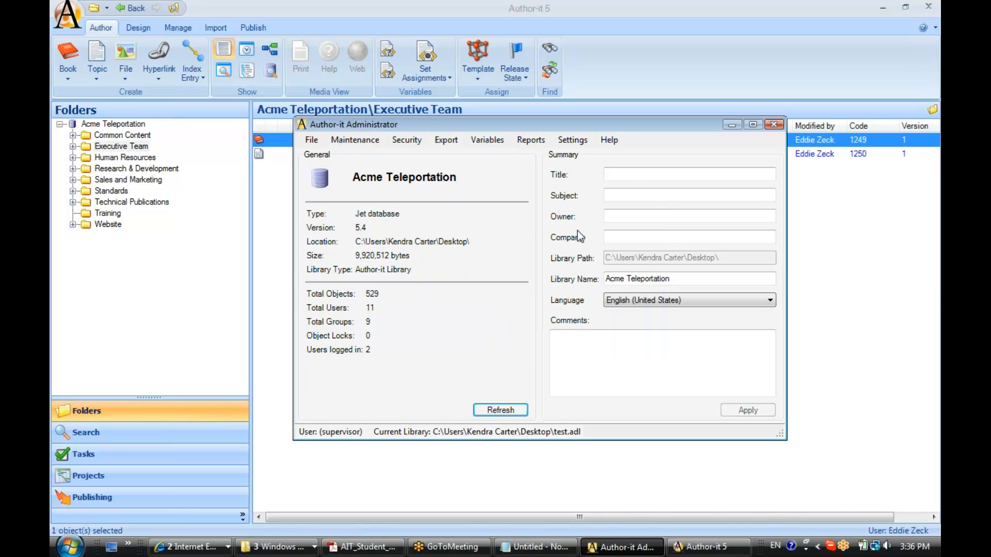
Review the default file object thumbnail folders in the library's General Settings
{"action": "left_click", "coordinate": [565, 143]}
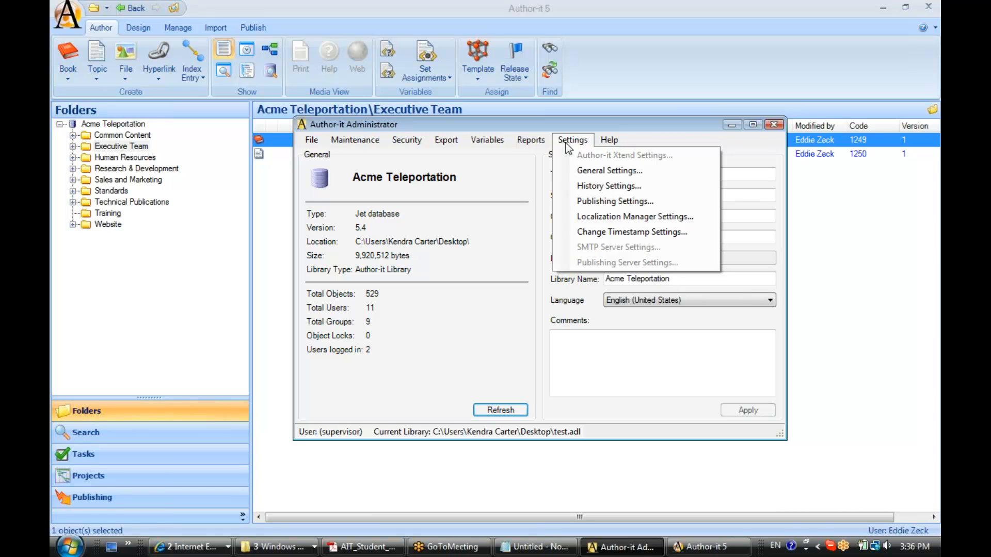
{"action": "left_click", "coordinate": [567, 175]}
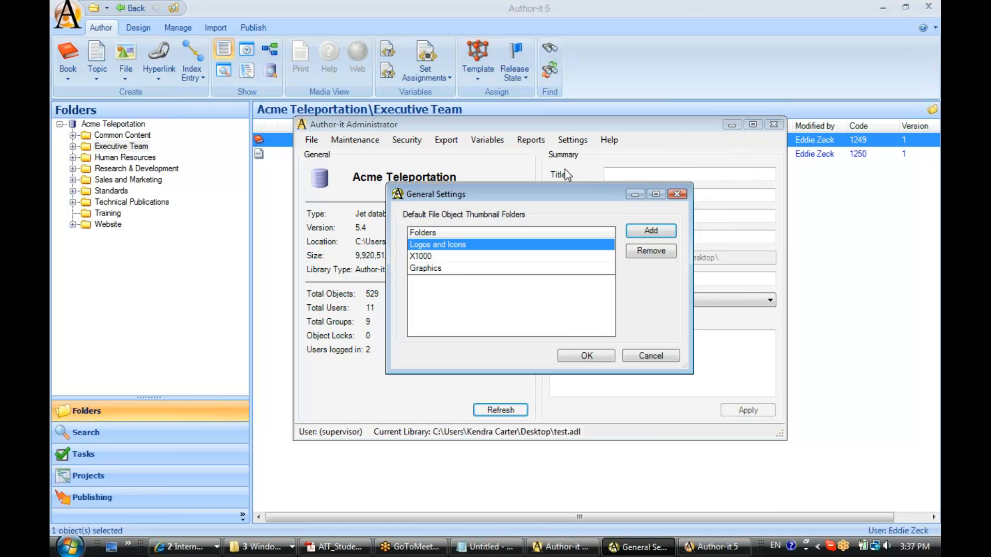
{"action": "left_click_drag", "start_coordinate": [549, 194], "coordinate": [609, 174]}
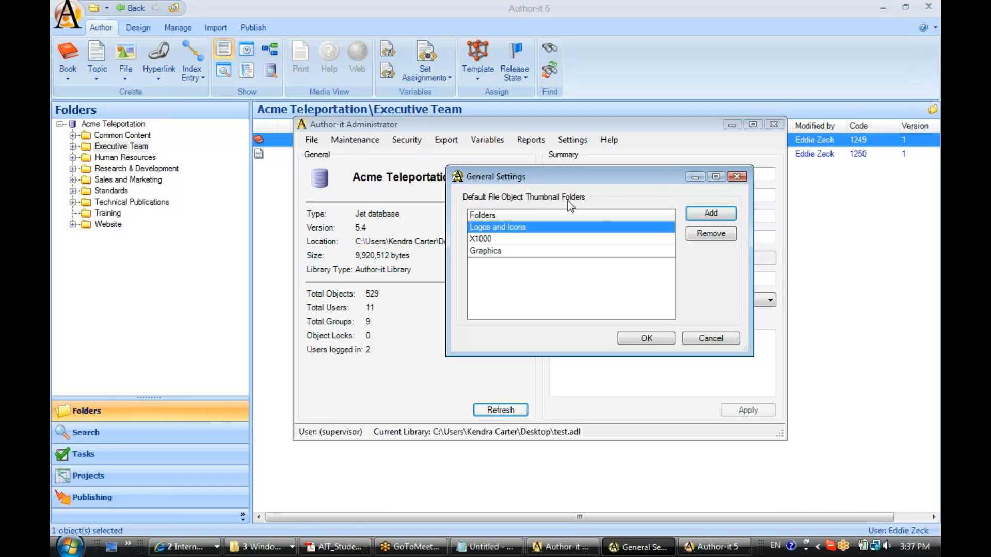
{"action": "left_click", "coordinate": [636, 336]}
Switch to Author-it 5 and view the August Summary topic, closing it again
{"action": "left_click", "coordinate": [277, 222]}
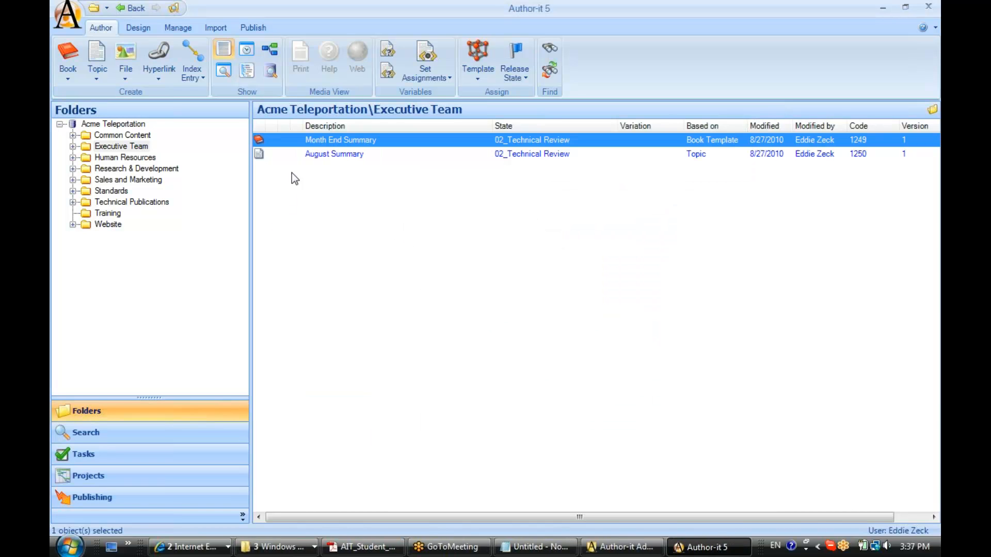
{"action": "left_click", "coordinate": [277, 154]}
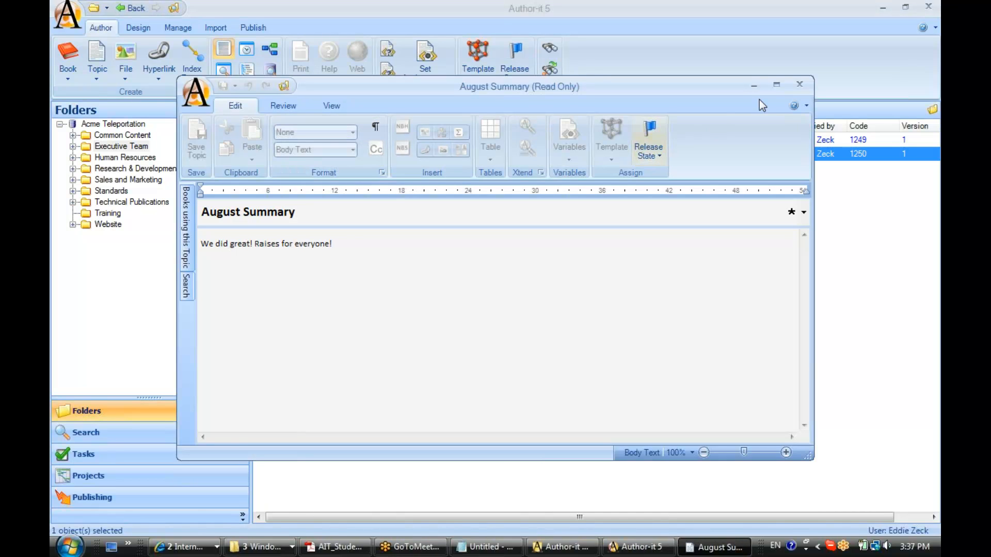
{"action": "left_click", "coordinate": [799, 84]}
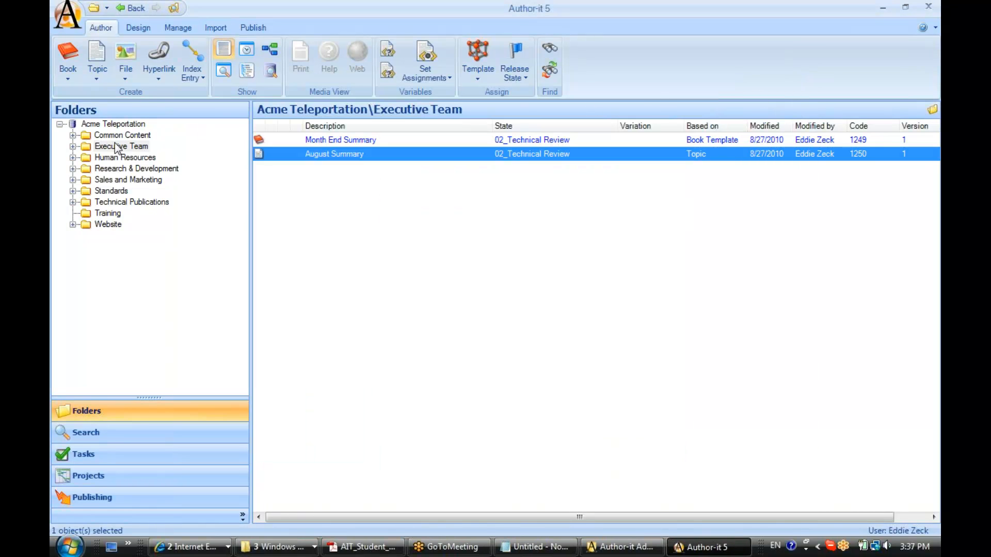
Create a topic in the Executive Team folder from the Common Topic template with the description "Thumbnail View"
{"action": "left_click", "coordinate": [92, 81]}
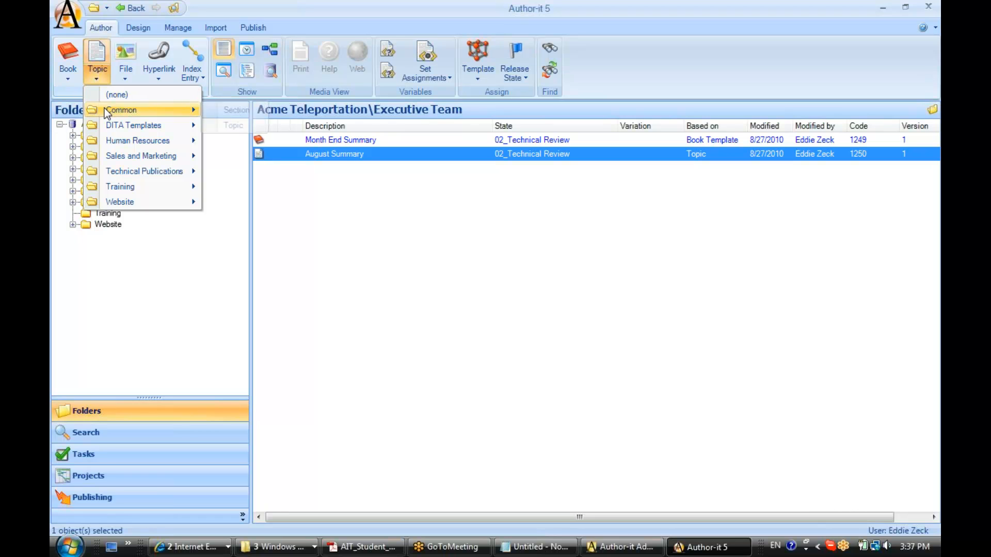
{"action": "mouse_move", "coordinate": [106, 108]}
{"action": "left_click", "coordinate": [241, 127]}
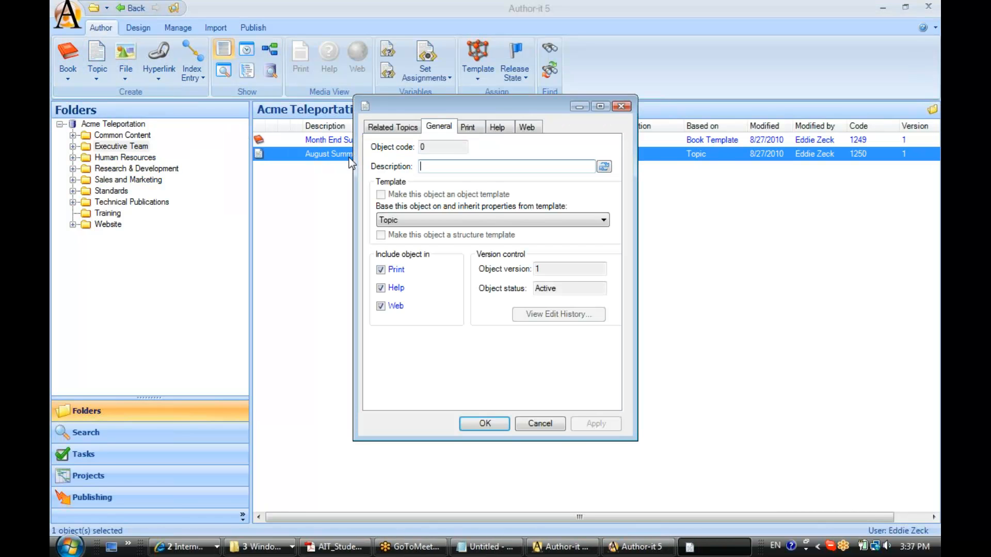
{"action": "type", "text": "Thu"}
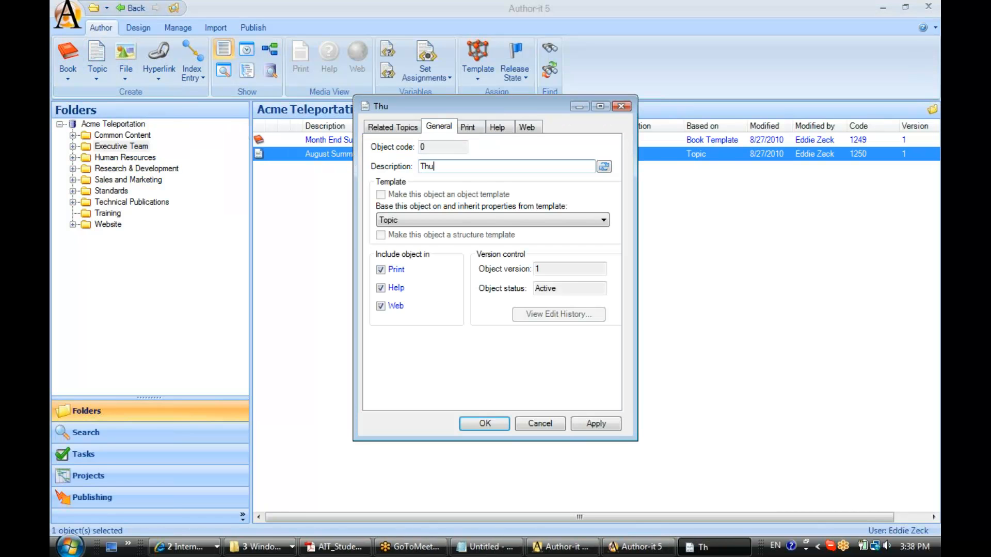
{"action": "type", "text": "mbnail View"}
{"action": "key", "text": "Return"}
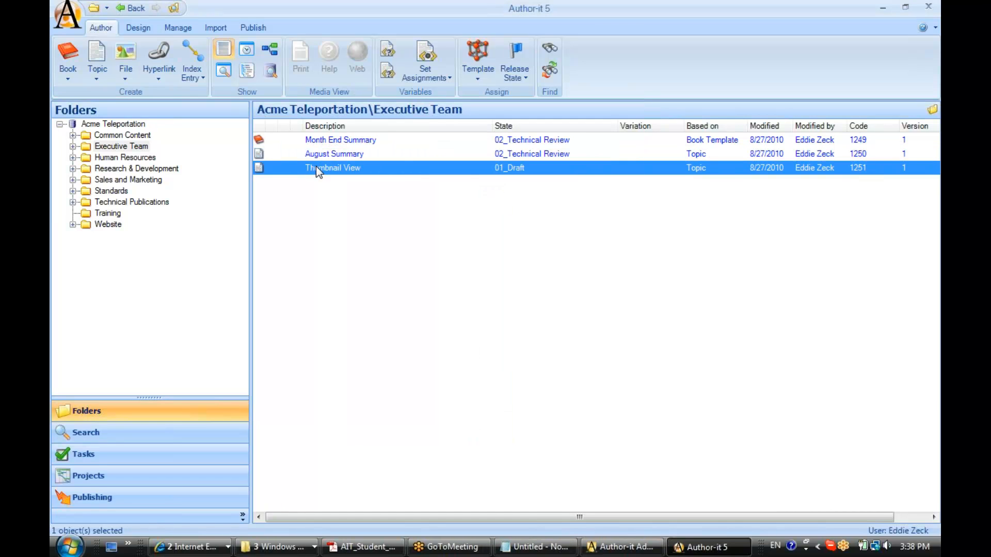
Check which folders are offered for inserting a file object from a thumbnail in the Thumbnail View topic, and close the topic
{"action": "double_click", "coordinate": [316, 168]}
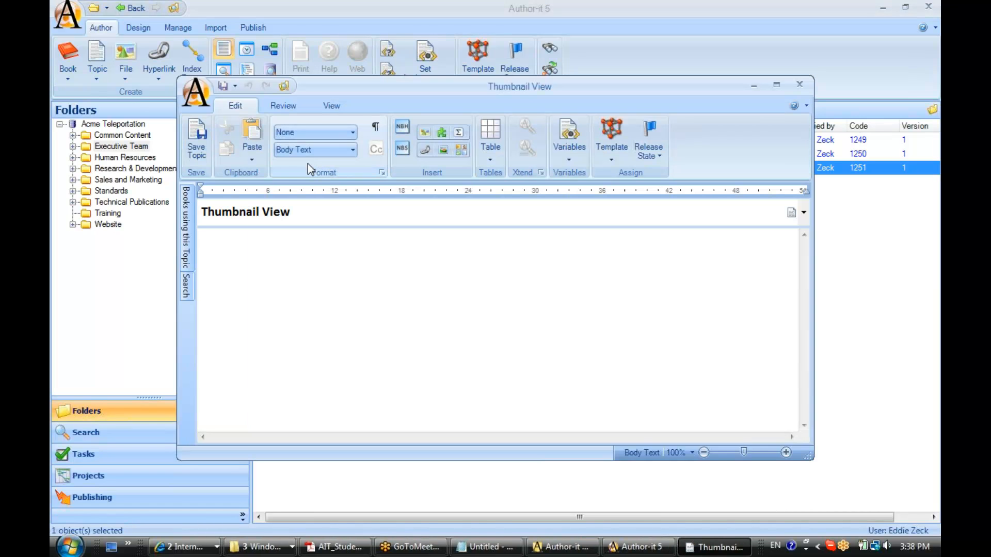
{"action": "left_click", "coordinate": [462, 150]}
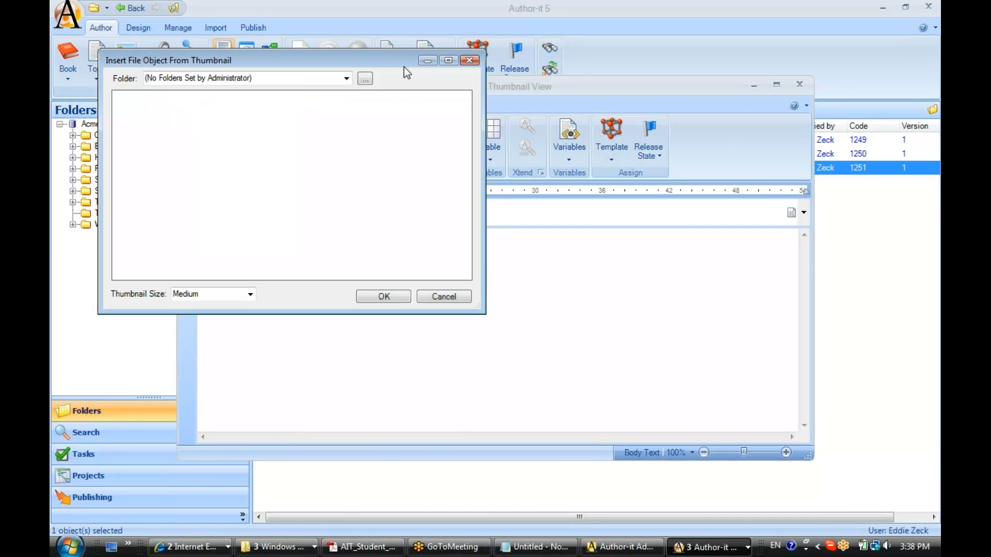
{"action": "left_click", "coordinate": [383, 85]}
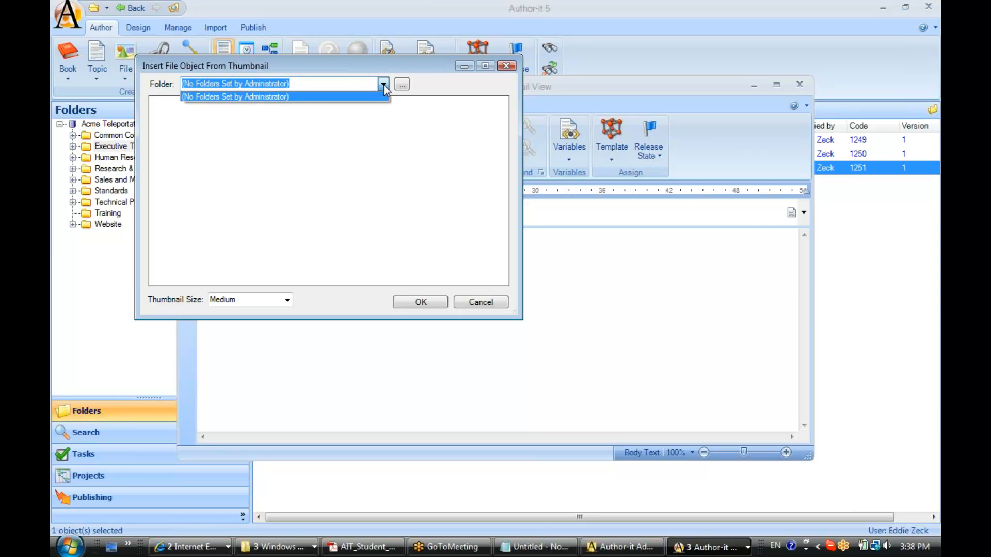
{"action": "left_click", "coordinate": [383, 85]}
{"action": "left_click", "coordinate": [506, 66]}
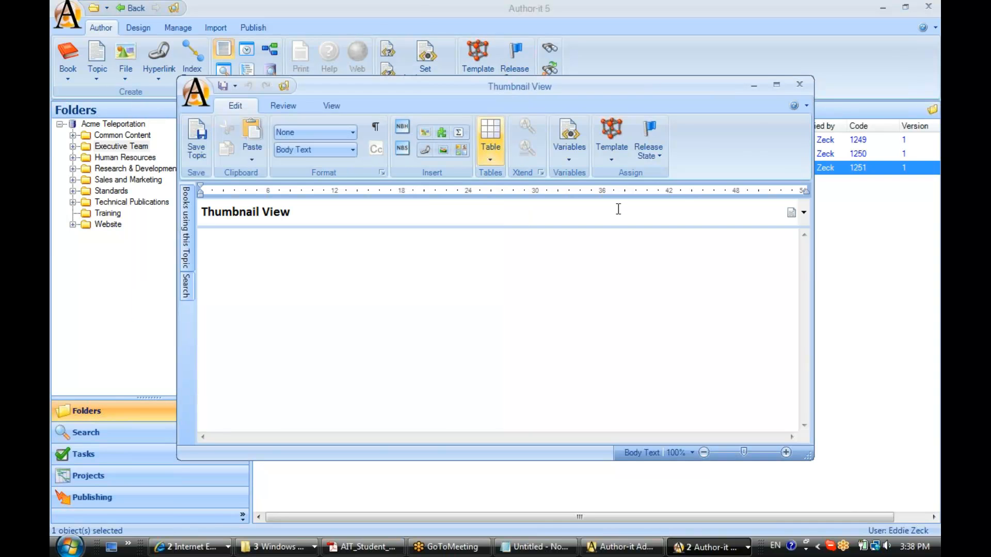
{"action": "left_click", "coordinate": [800, 83]}
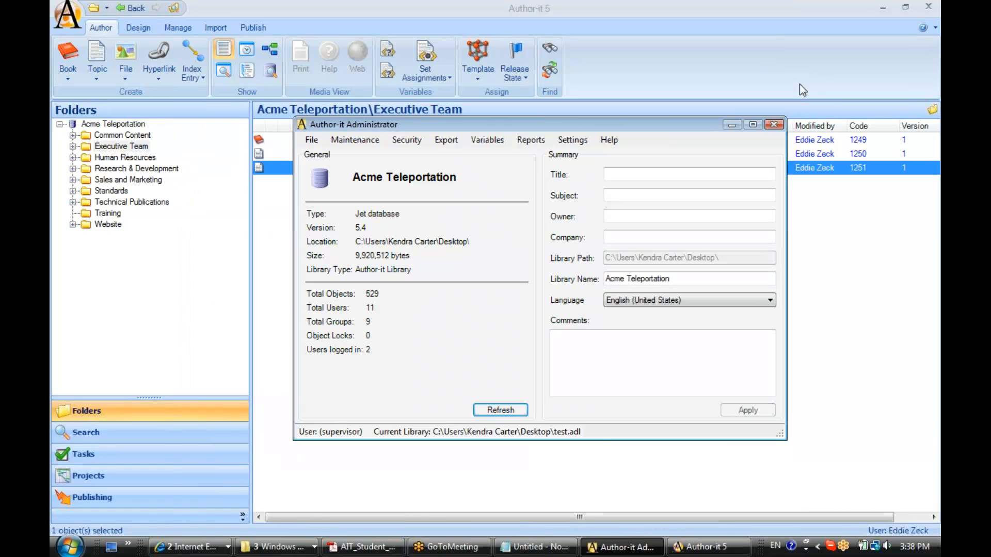
Switch to Author-it Administrator and open the recent library ManagingObjects.adl
{"action": "left_click", "coordinate": [311, 140]}
{"action": "mouse_move", "coordinate": [329, 206]}
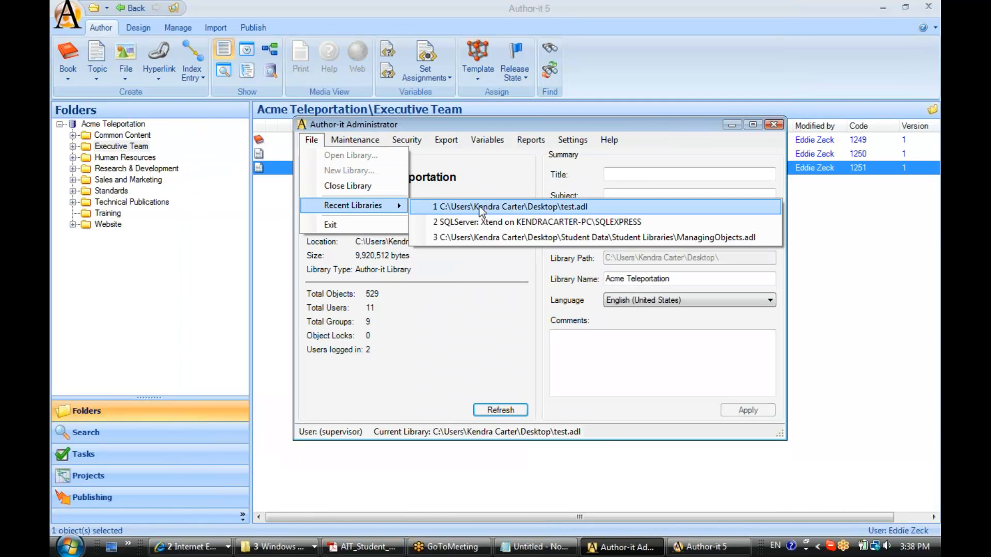
{"action": "left_click", "coordinate": [506, 236]}
{"action": "left_click", "coordinate": [571, 322]}
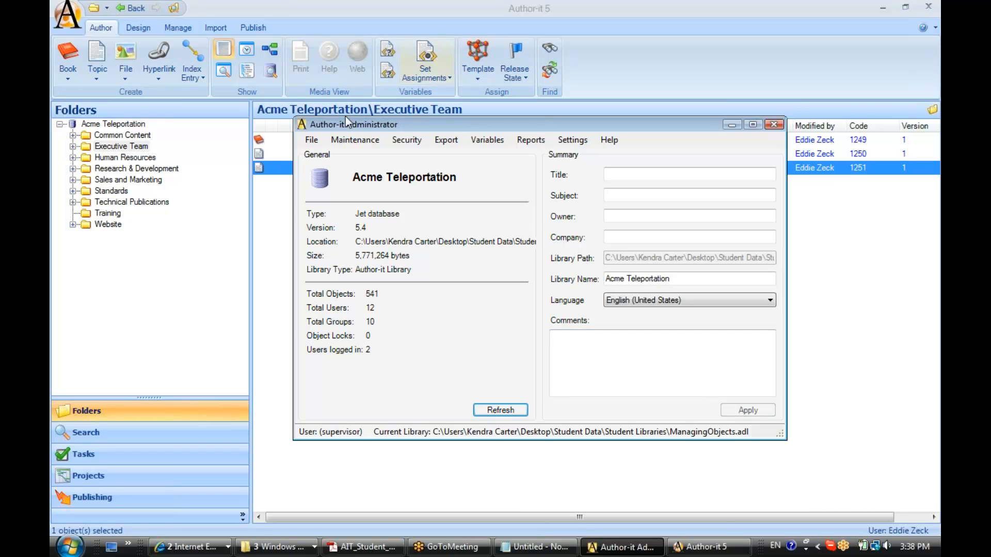
Add the Common Content folder Logos and Icons to the library's default file object thumbnail folders and save the General Settings
{"action": "left_click", "coordinate": [572, 140]}
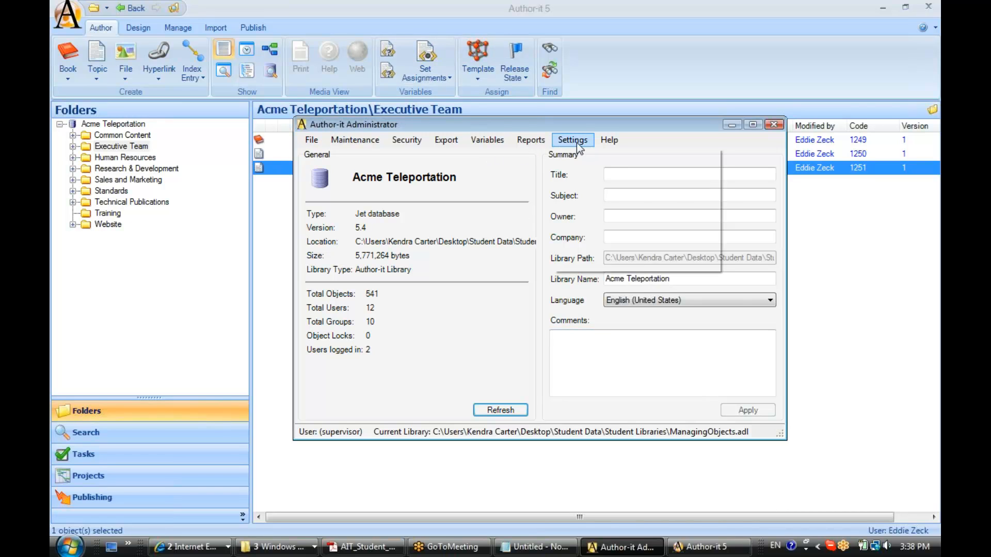
{"action": "left_click", "coordinate": [579, 171]}
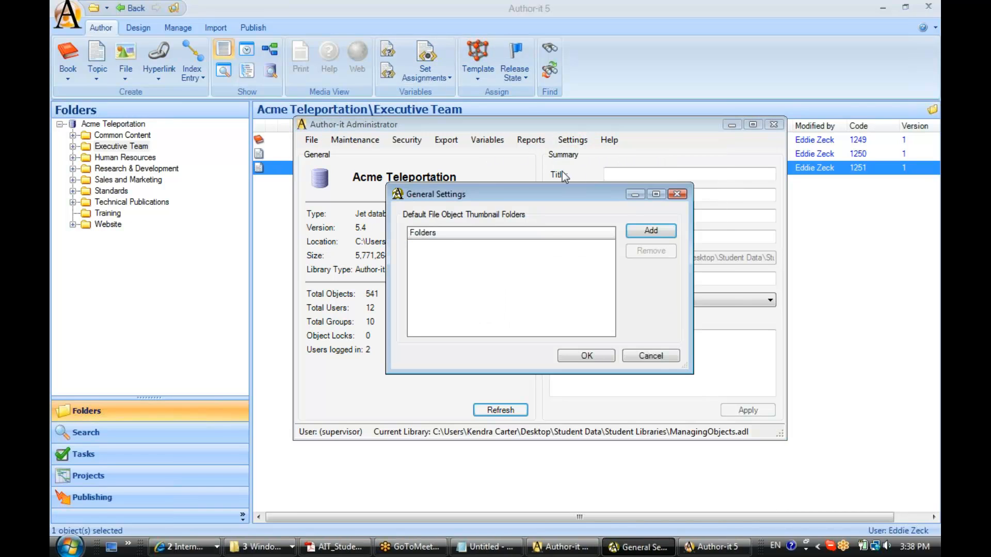
{"action": "left_click_drag", "start_coordinate": [575, 197], "coordinate": [604, 184]}
{"action": "left_click", "coordinate": [683, 219]}
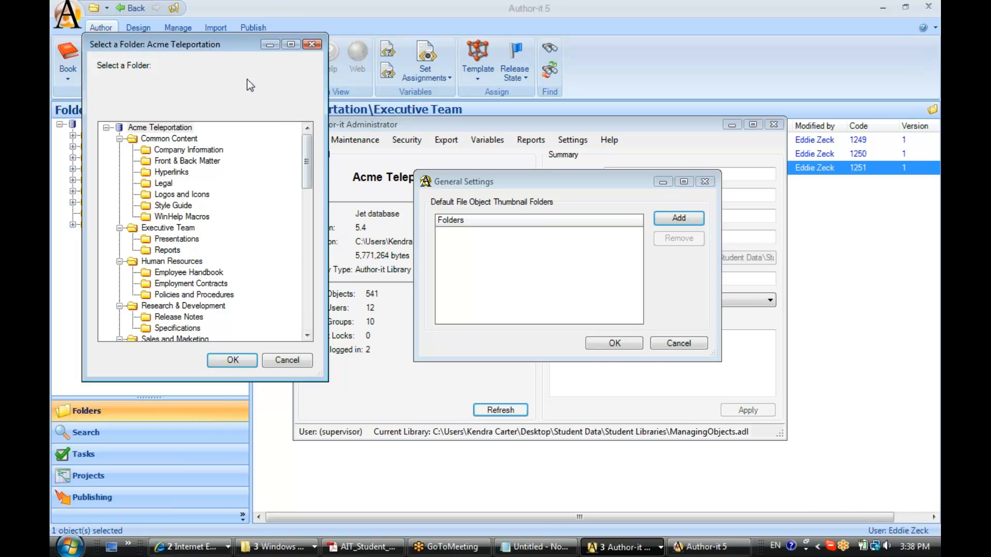
{"action": "left_click_drag", "start_coordinate": [225, 45], "coordinate": [439, 82]}
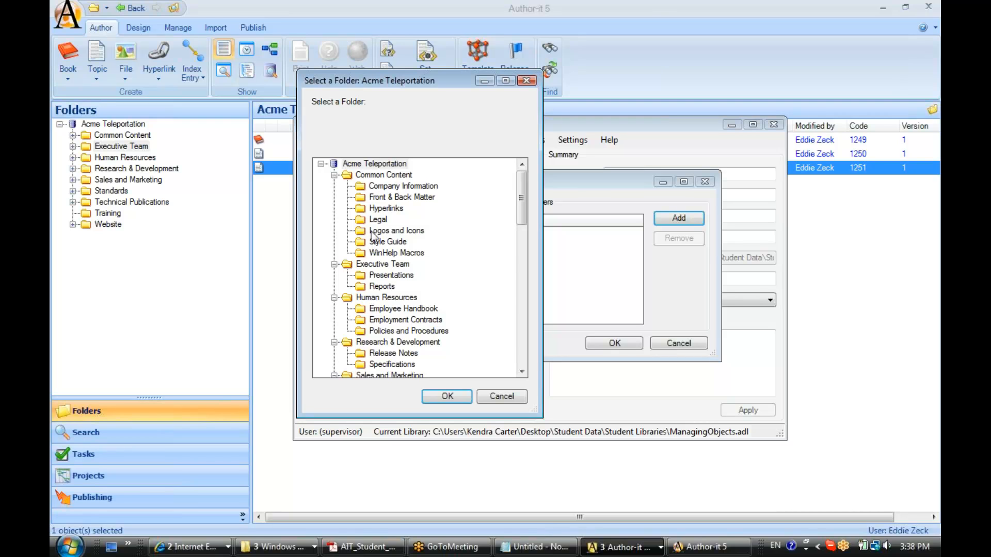
{"action": "left_click", "coordinate": [416, 232]}
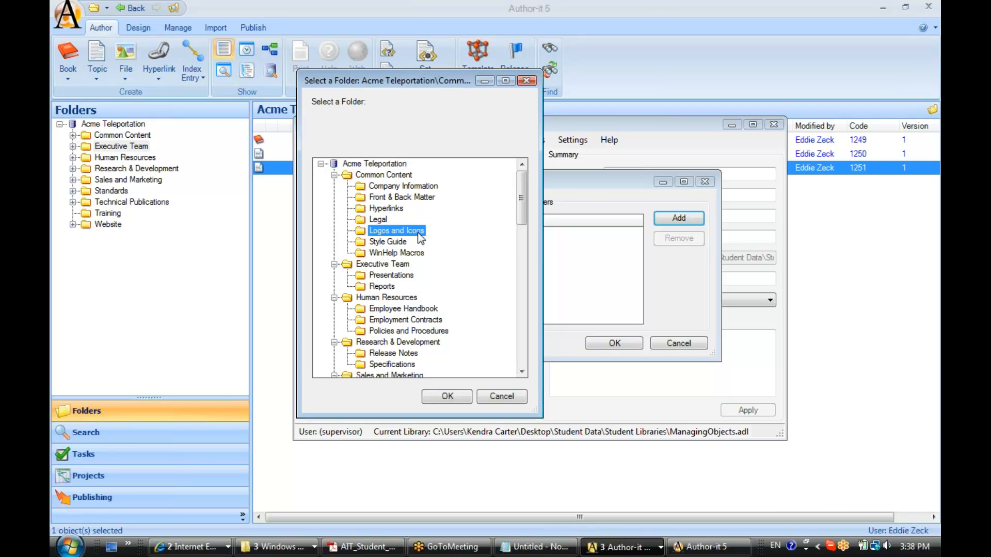
{"action": "left_click", "coordinate": [448, 395]}
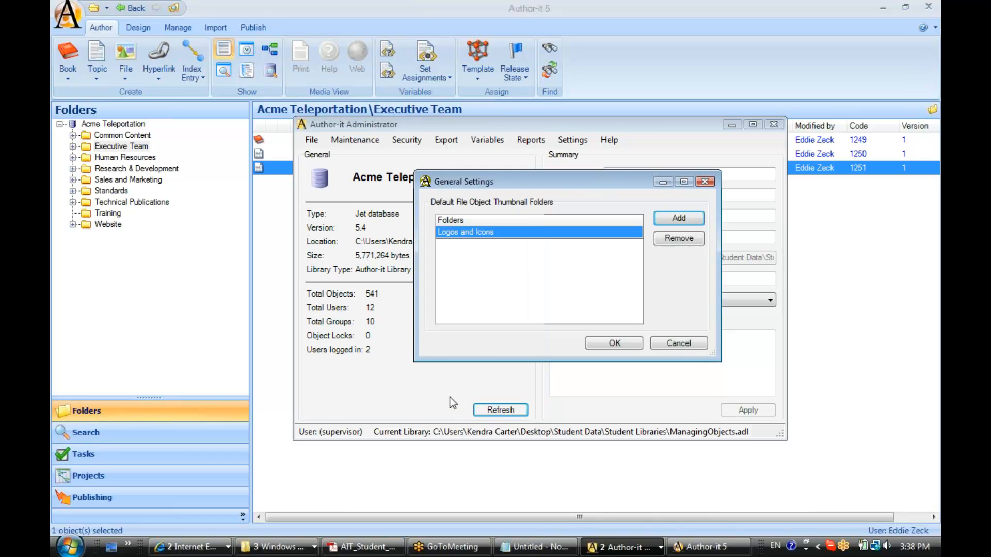
{"action": "left_click", "coordinate": [614, 343]}
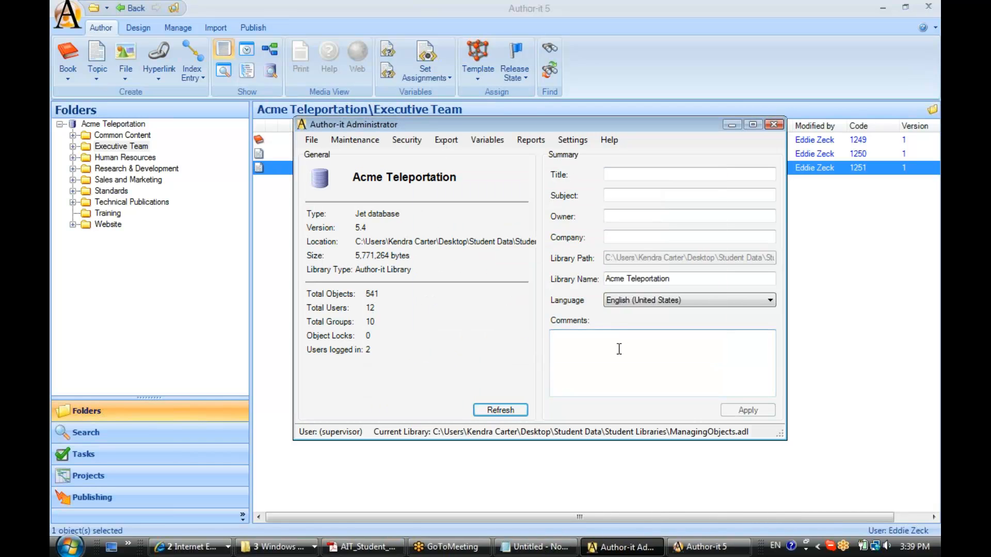
Switch to Author-it 5 and reopen the library, logging in with the account password
{"action": "left_click", "coordinate": [70, 23]}
{"action": "left_click", "coordinate": [207, 51]}
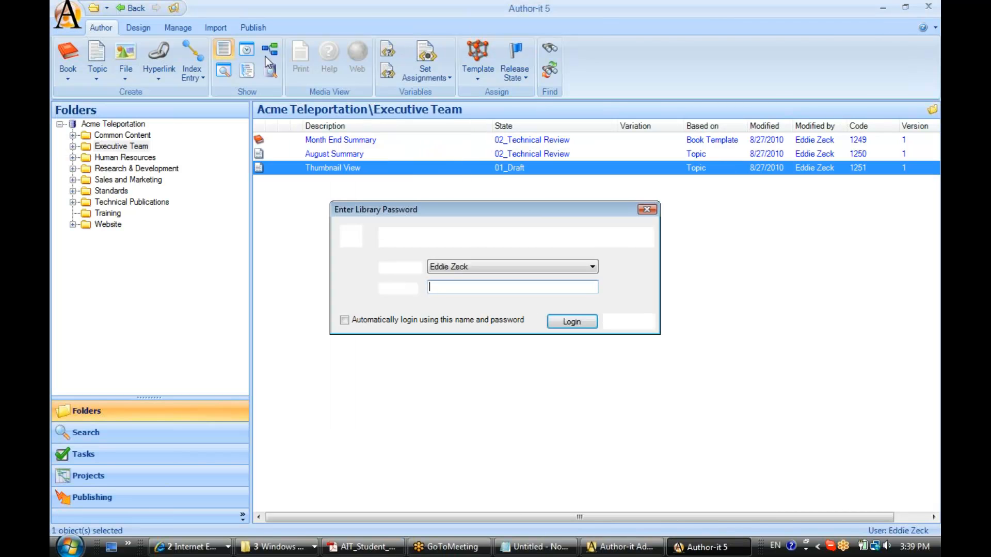
{"action": "left_click", "coordinate": [578, 323]}
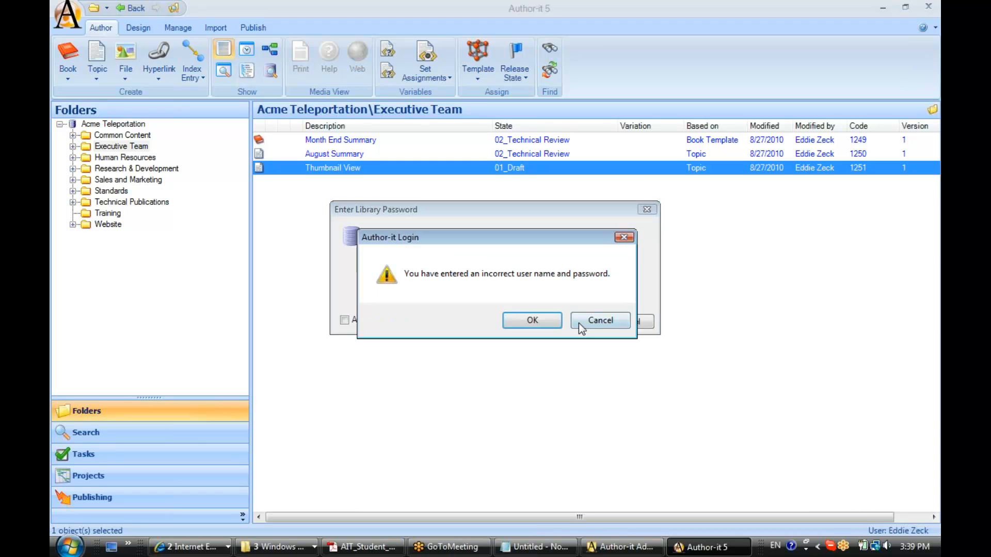
{"action": "left_click", "coordinate": [539, 321]}
{"action": "left_click", "coordinate": [483, 288]}
{"action": "type", "text": "******"}
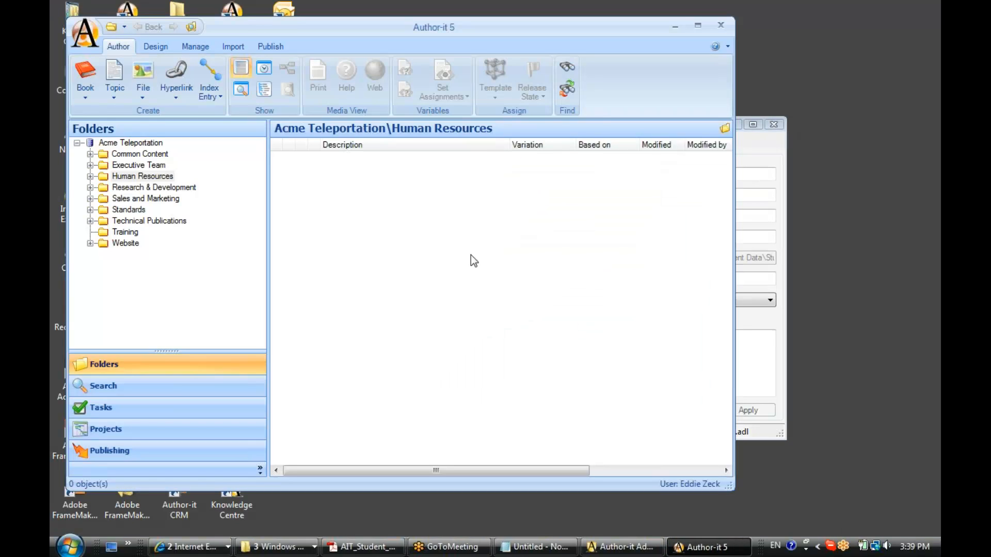
Open the Thumbnail View topic in the Executive Team folder and check which folders are offered for inserting a file object from a thumbnail
{"action": "left_click", "coordinate": [124, 165]}
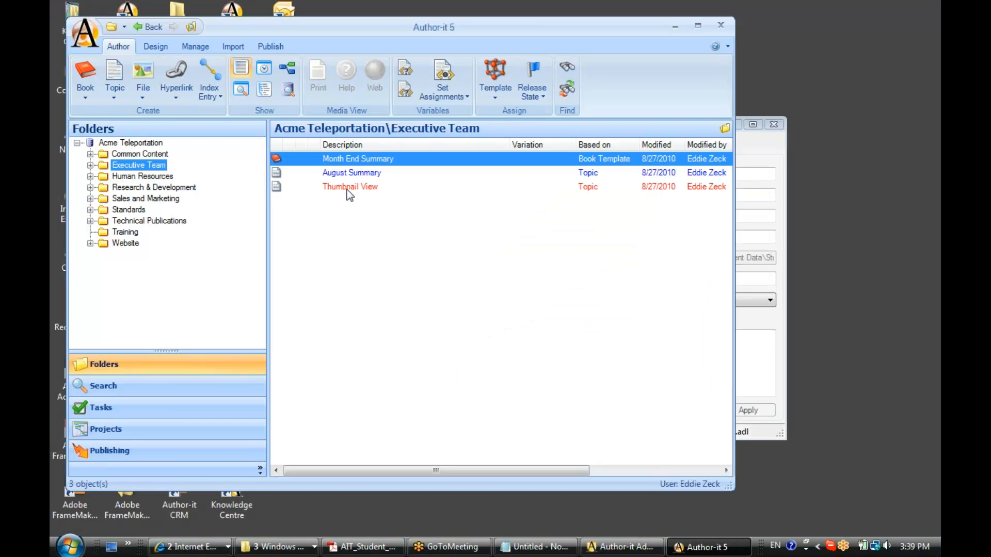
{"action": "left_click", "coordinate": [347, 188]}
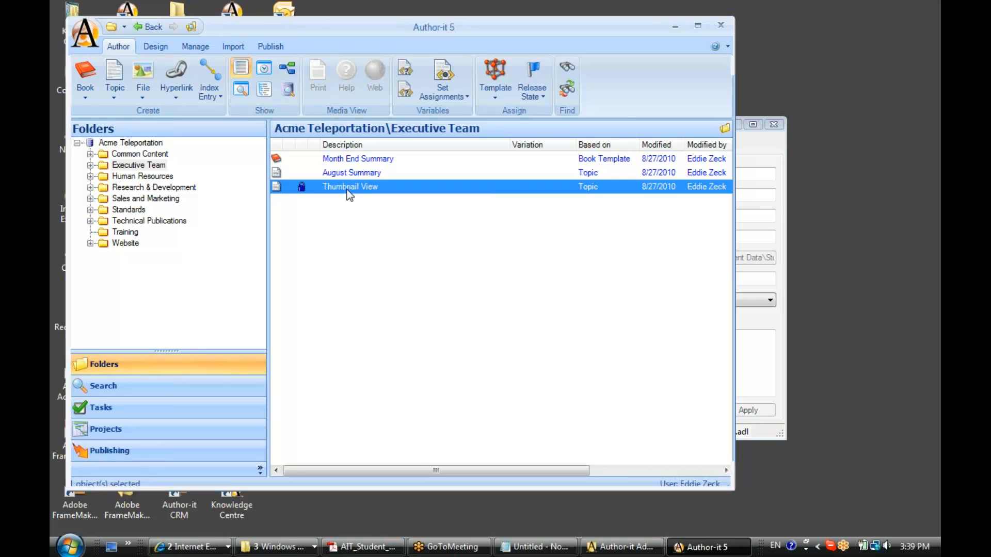
{"action": "left_click", "coordinate": [461, 150]}
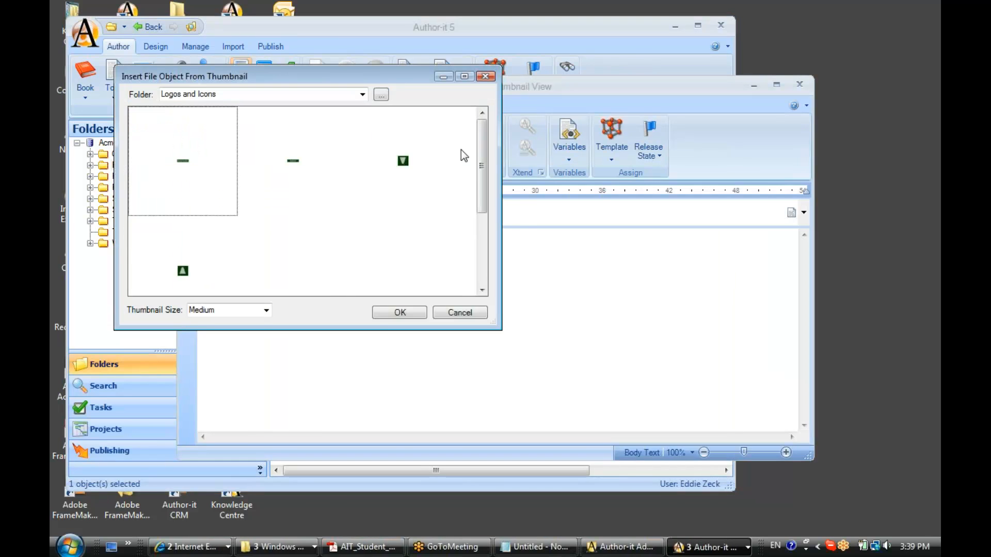
{"action": "left_click", "coordinate": [362, 95]}
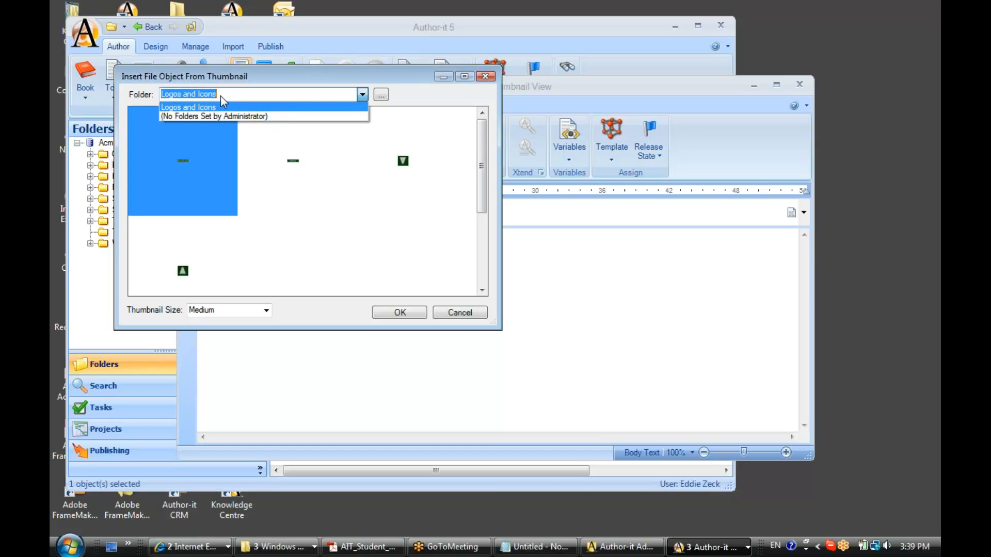
{"action": "left_click", "coordinate": [364, 96]}
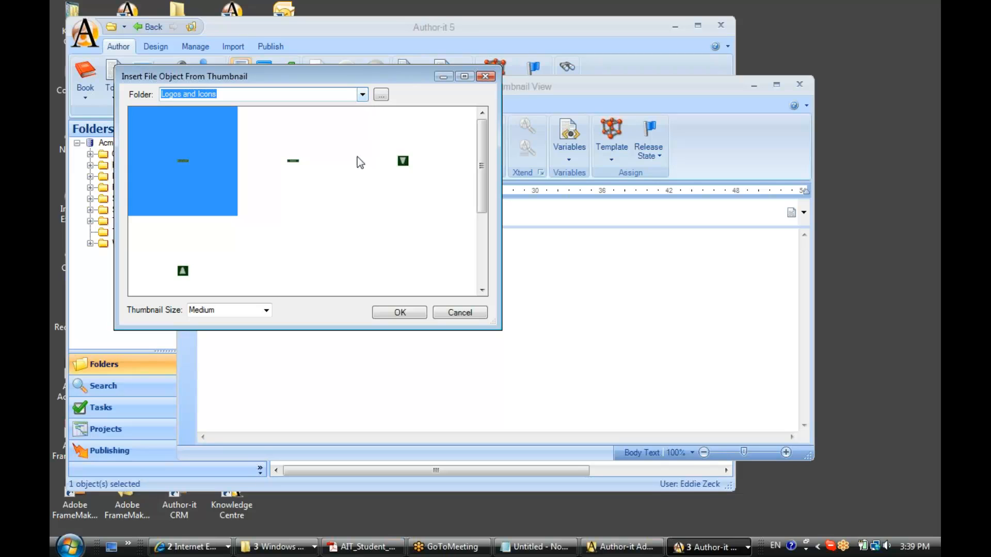
Look through the file object thumbnails in the Logos and Icons folder
{"action": "left_click", "coordinate": [283, 172]}
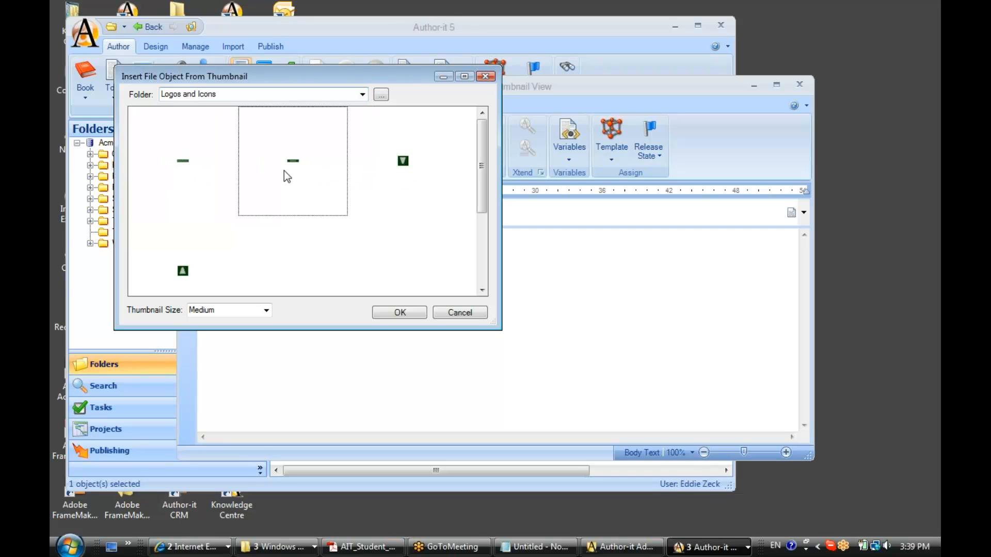
{"action": "left_click", "coordinate": [416, 174]}
{"action": "left_click", "coordinate": [181, 268]}
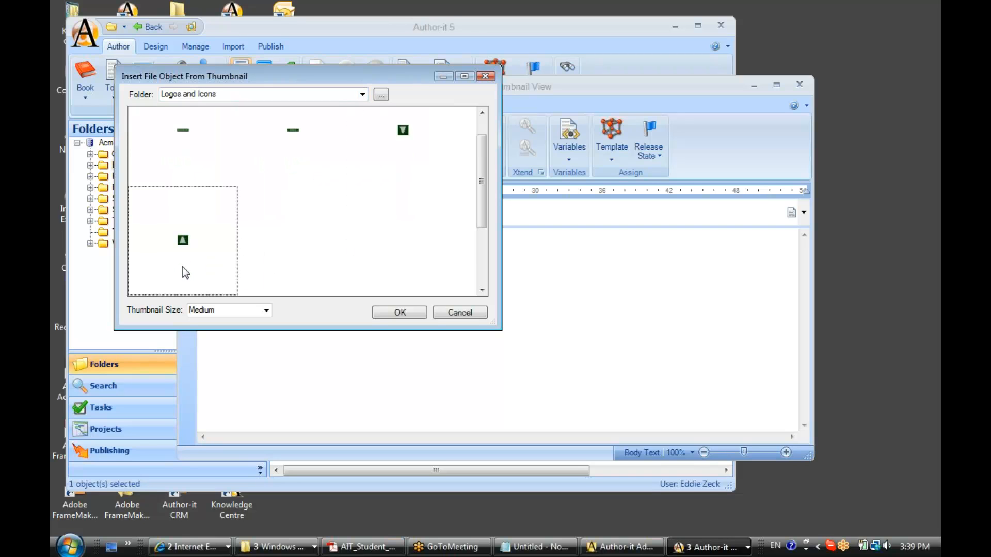
{"action": "left_click_drag", "start_coordinate": [482, 225], "coordinate": [482, 246]}
Preview the Very Small and Very Large thumbnail sizes and set the thumbnail size to Small
{"action": "left_click", "coordinate": [265, 311]}
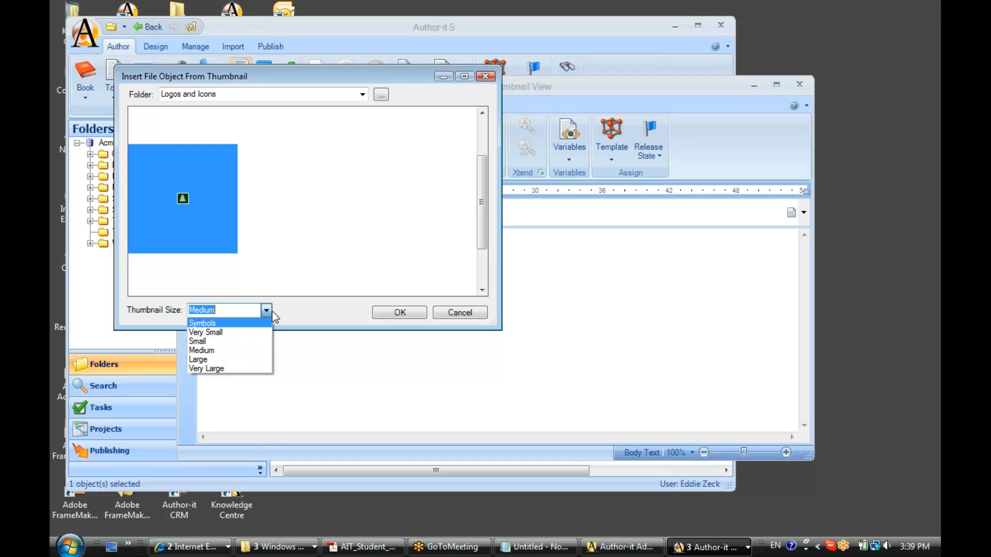
{"action": "left_click", "coordinate": [267, 311]}
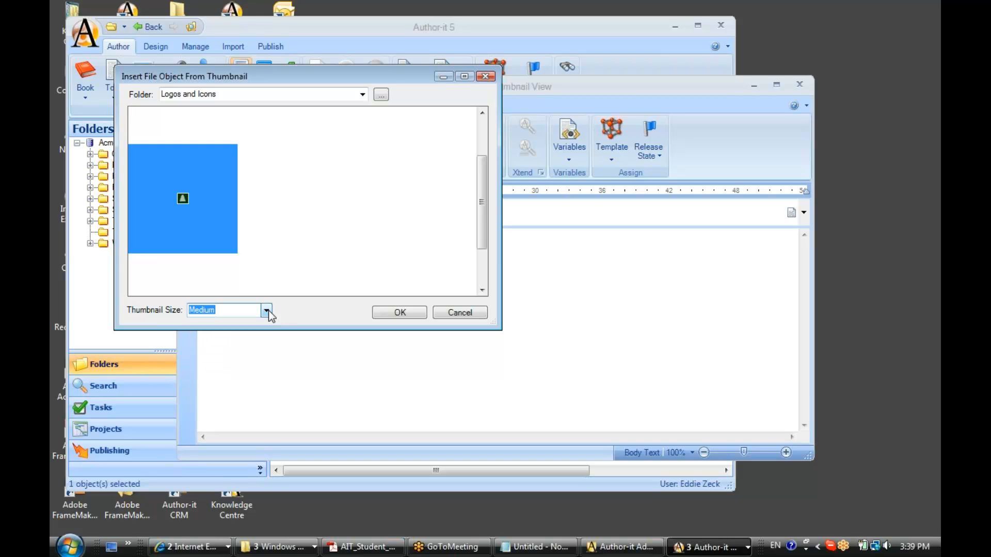
{"action": "left_click", "coordinate": [267, 311]}
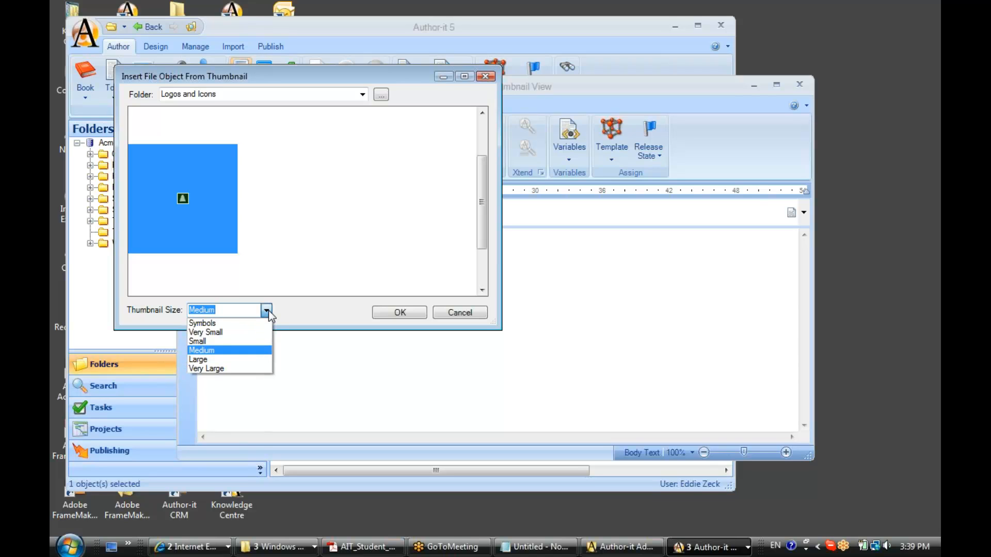
{"action": "left_click", "coordinate": [249, 331]}
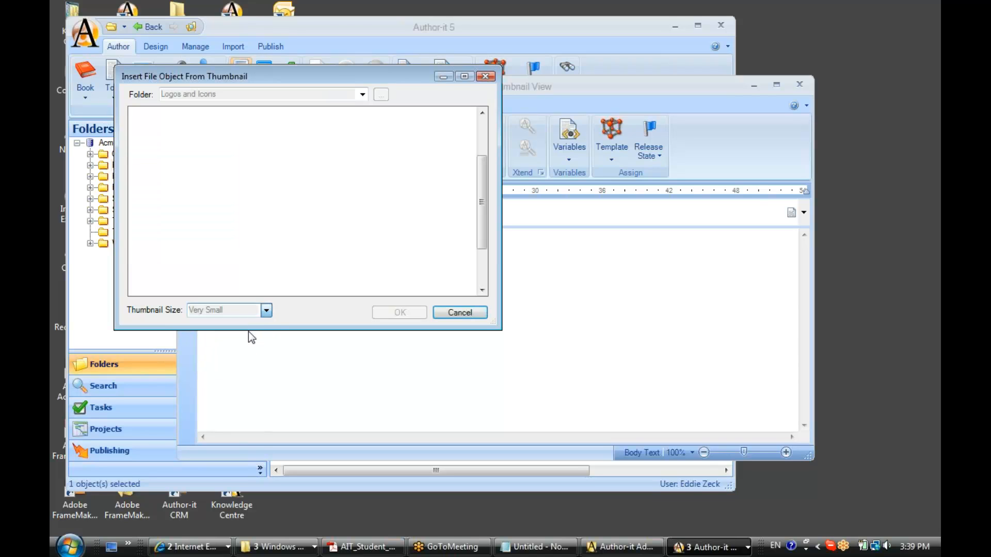
{"action": "left_click", "coordinate": [266, 312]}
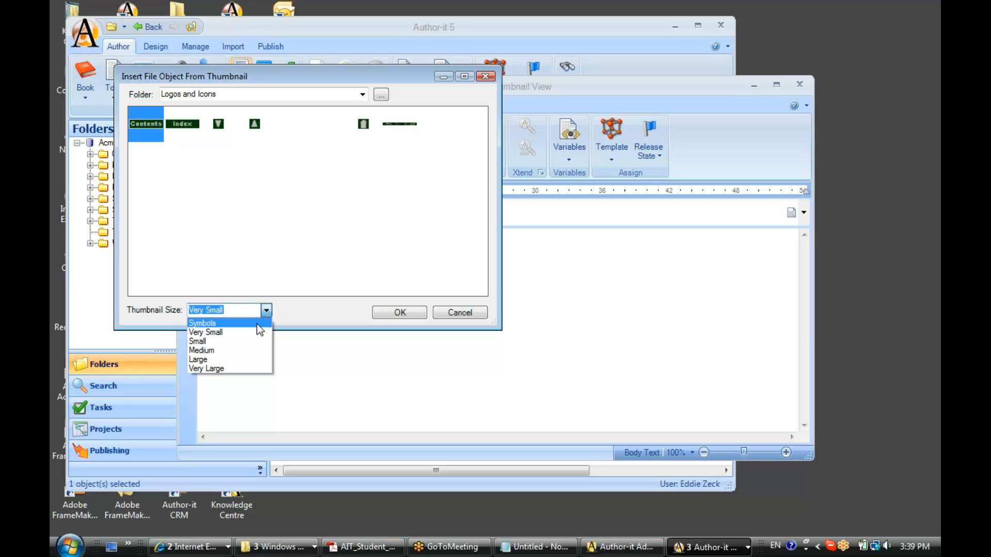
{"action": "left_click", "coordinate": [251, 369]}
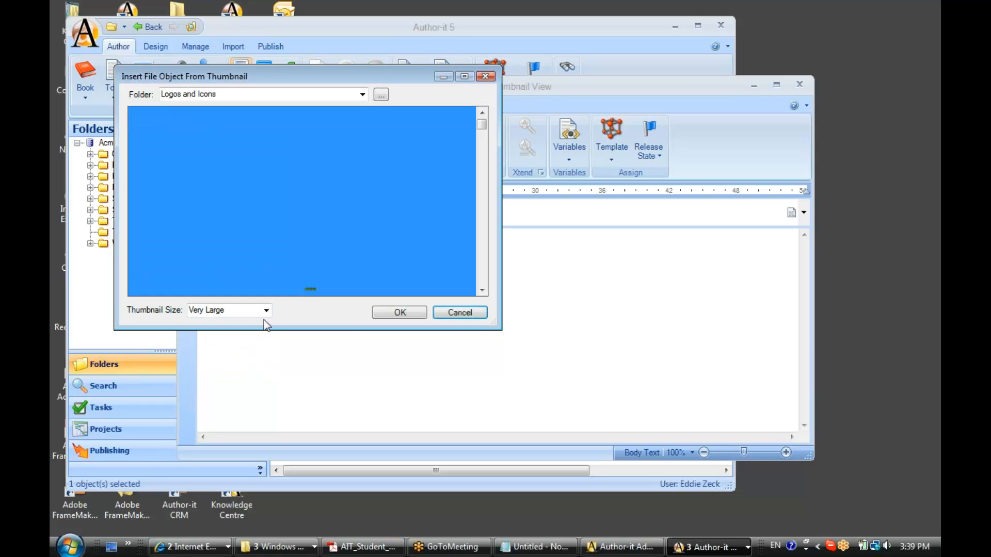
{"action": "left_click", "coordinate": [266, 310]}
{"action": "left_click", "coordinate": [251, 343]}
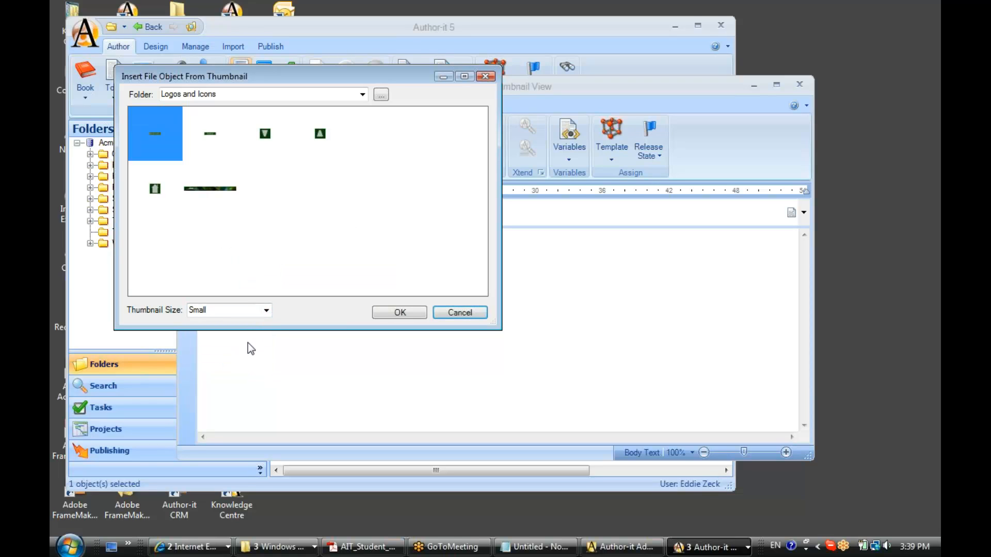
Insert the down-arrow icon from the Logos and Icons folder into the Thumbnail View topic
{"action": "left_click", "coordinate": [266, 137]}
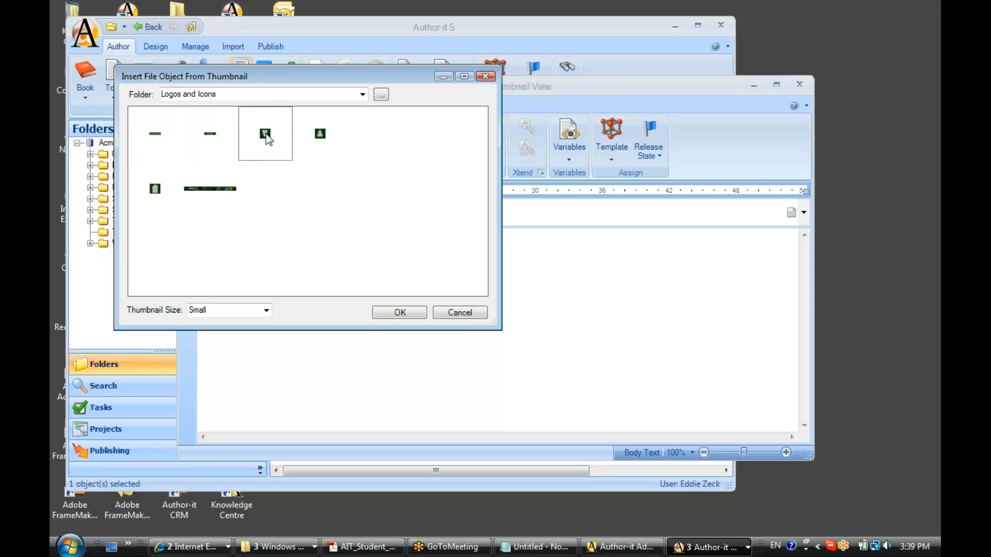
{"action": "left_click", "coordinate": [388, 313]}
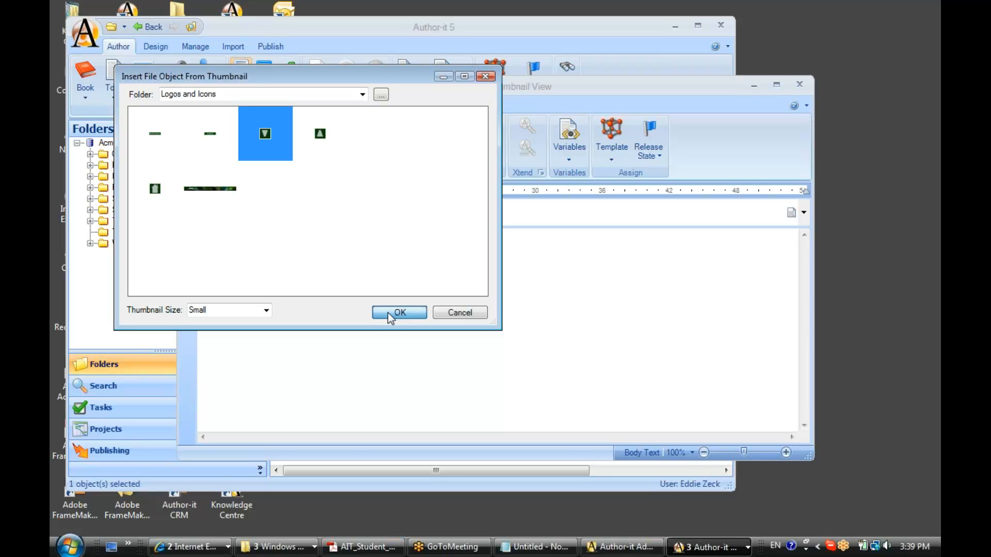
{"action": "left_click", "coordinate": [388, 312]}
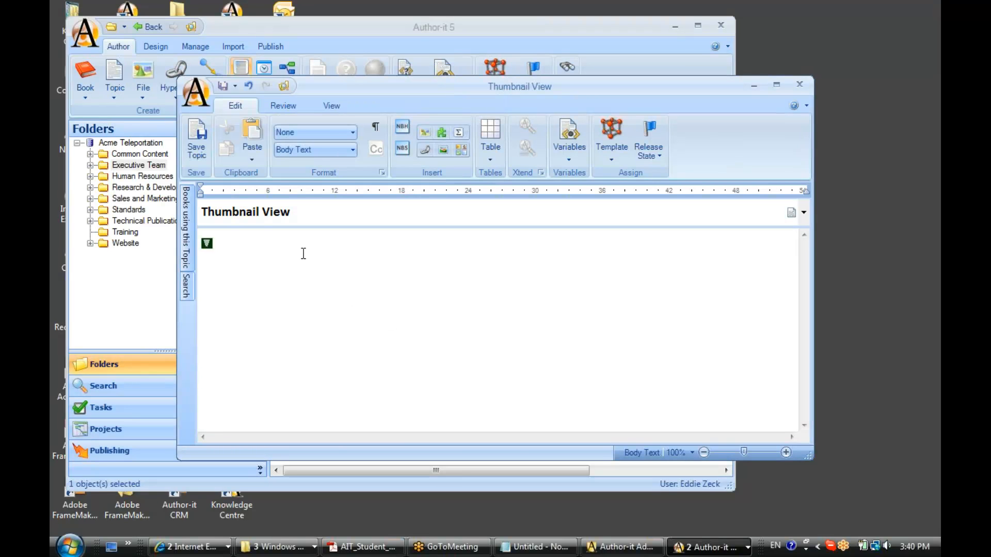
Reopen the thumbnail insertion dialog for the topic, review its folder selection, and cancel it
{"action": "left_click_drag", "start_coordinate": [473, 84], "coordinate": [550, 70]}
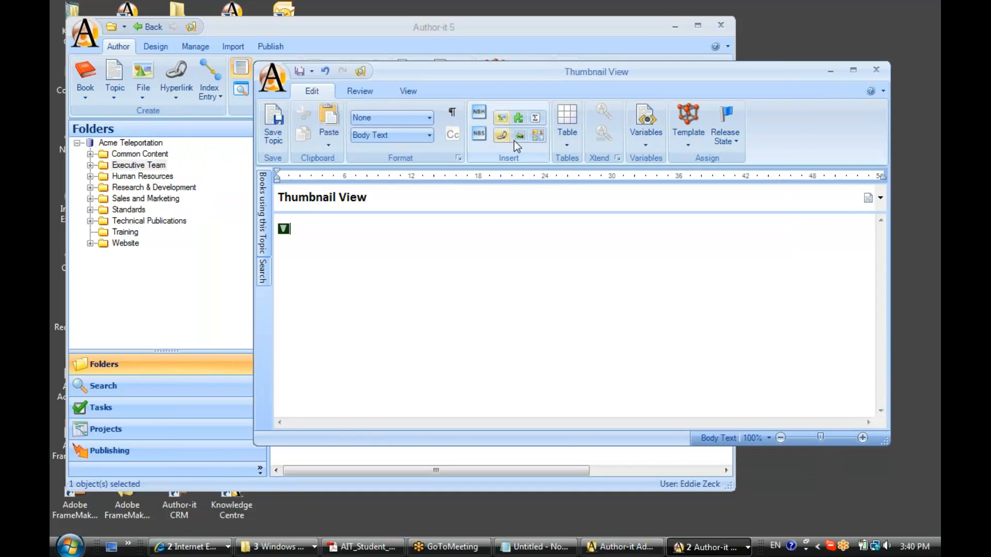
{"action": "left_click", "coordinate": [537, 135]}
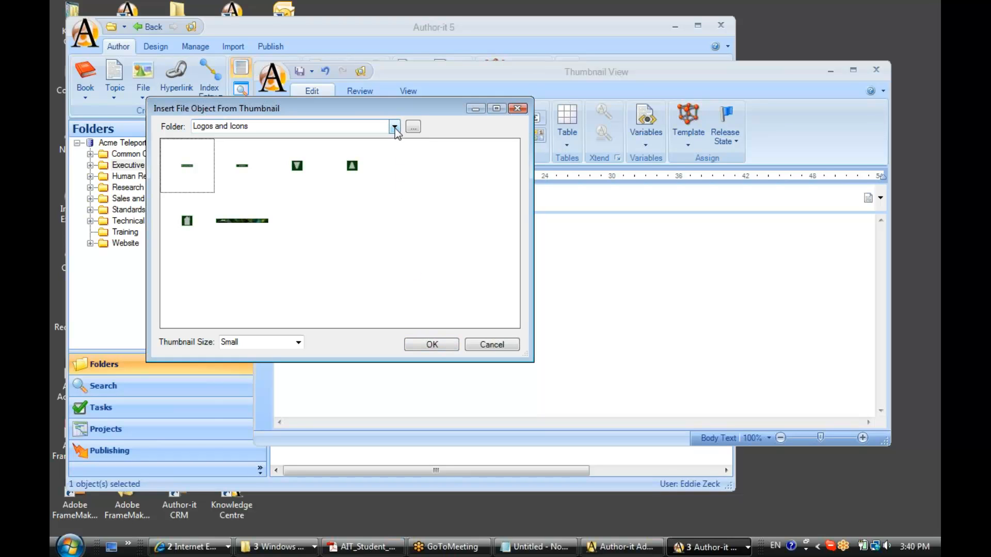
{"action": "left_click", "coordinate": [486, 349]}
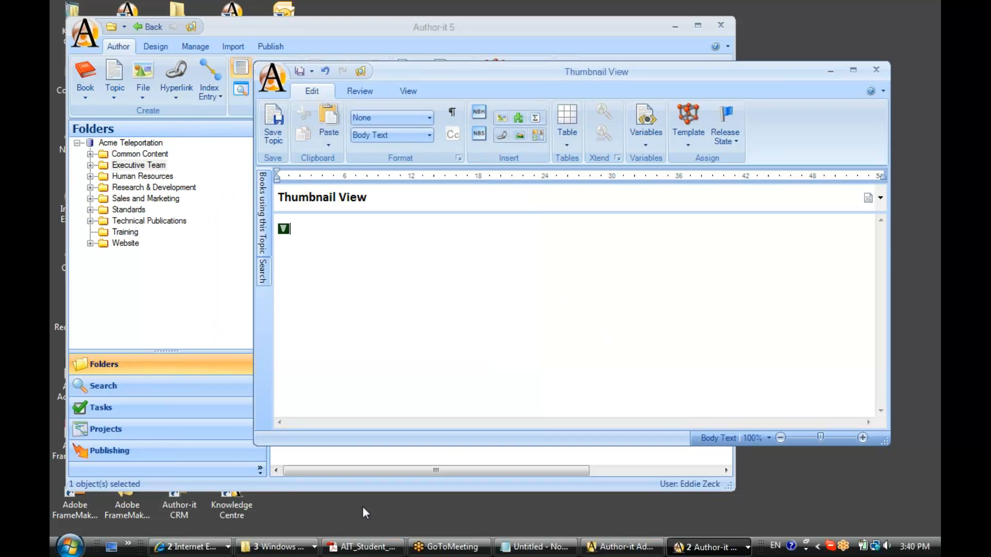
Switch to Author-it Administrator and review which library settings are available
{"action": "left_click", "coordinate": [613, 549]}
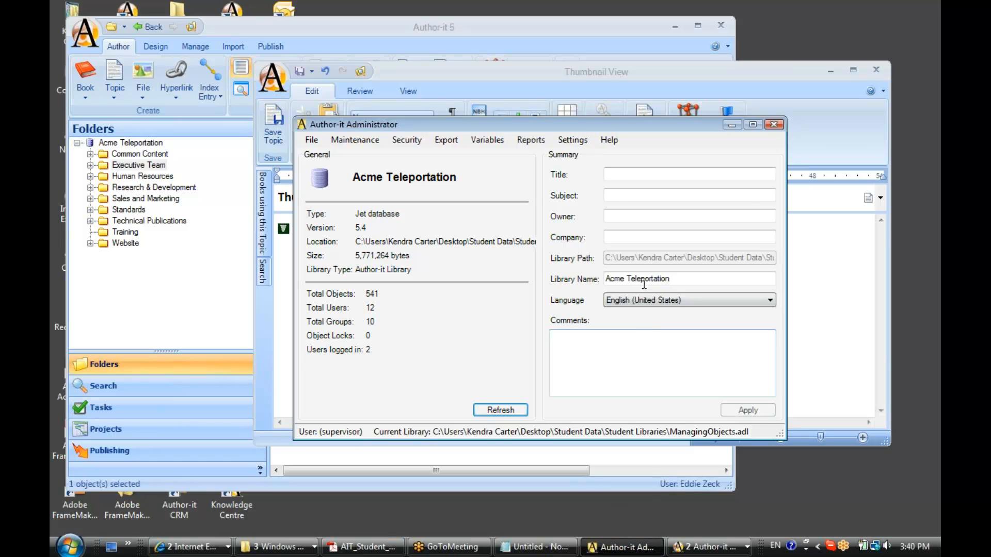
{"action": "left_click", "coordinate": [572, 140]}
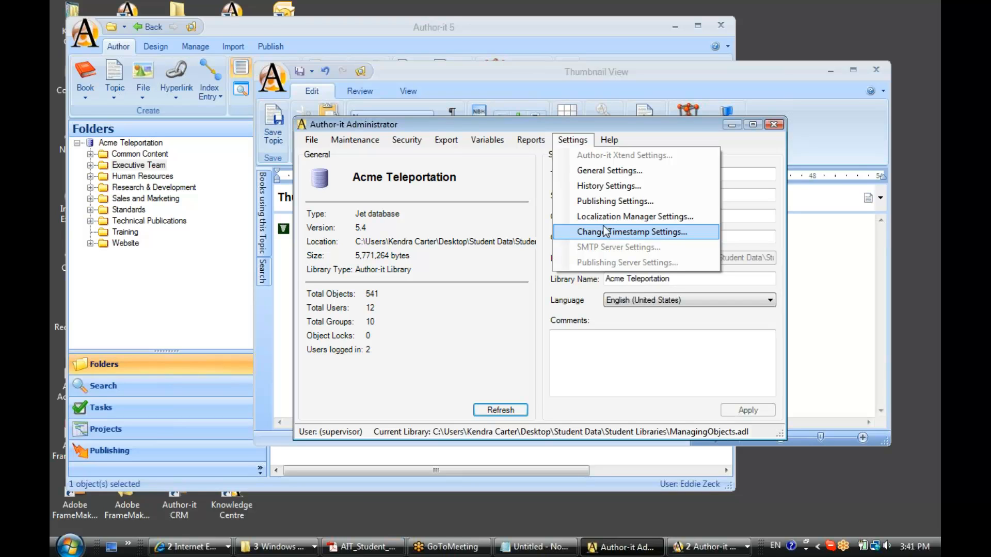
{"action": "left_click", "coordinate": [496, 352]}
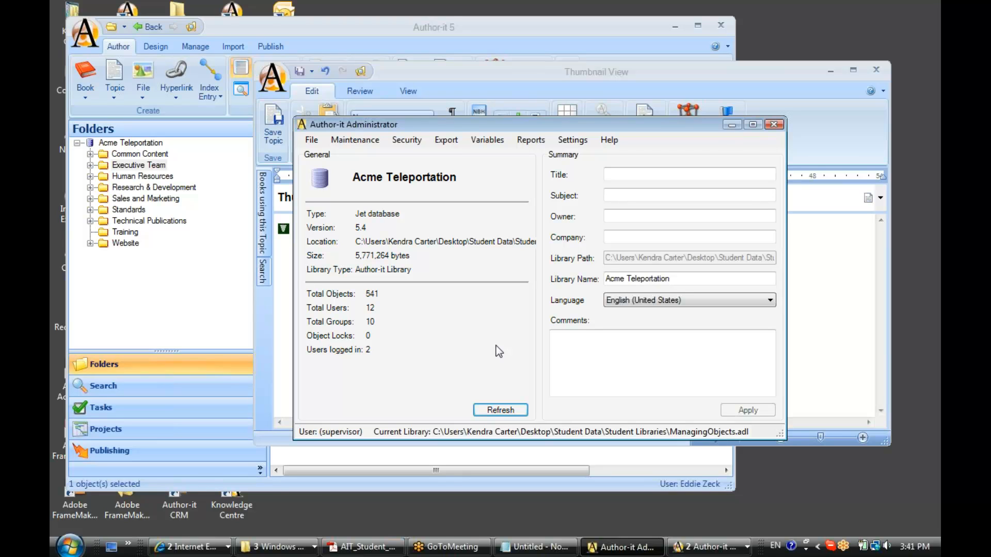
Switch to Internet Explorer and look through the slide list of the Author-it Curriculum presentation
{"action": "left_click", "coordinate": [195, 546]}
{"action": "left_click", "coordinate": [191, 528]}
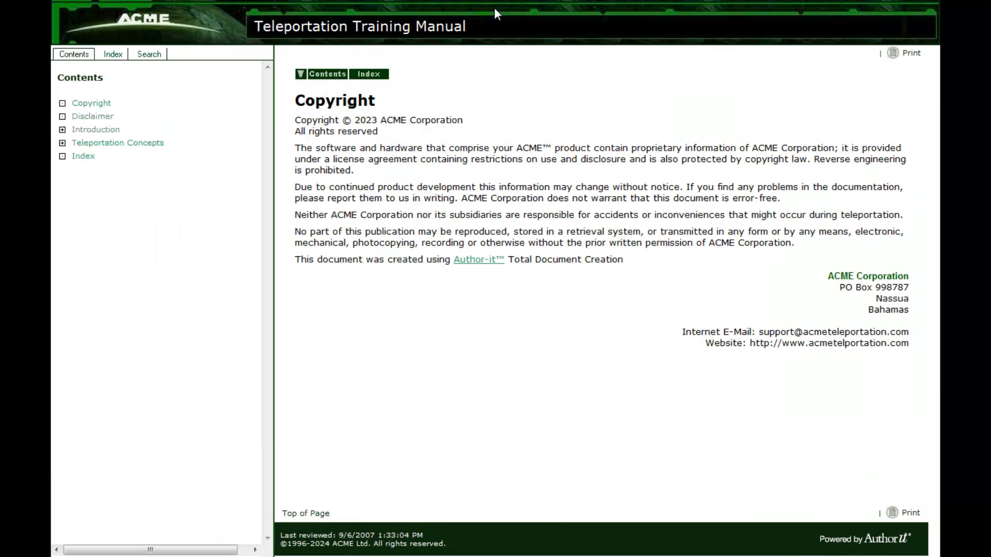
{"action": "mouse_move", "coordinate": [494, 7]}
{"action": "left_click", "coordinate": [176, 43]}
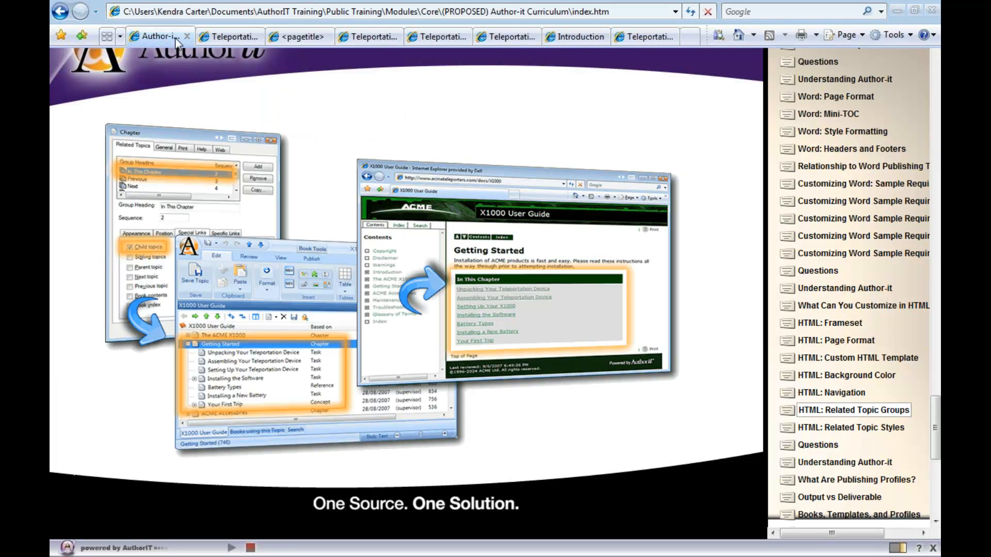
{"action": "scroll", "coordinate": [933, 433], "scroll_direction": "up", "scroll_amount": 2}
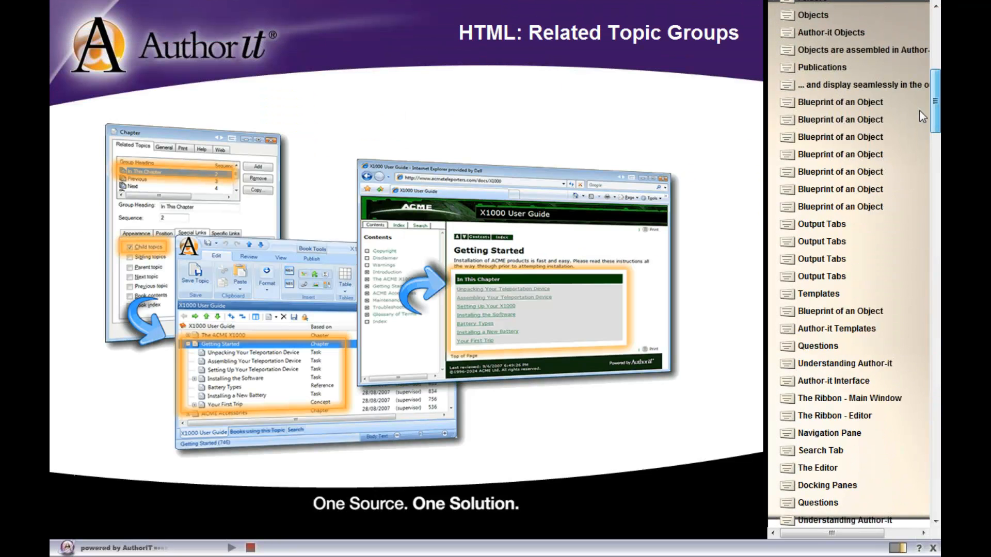